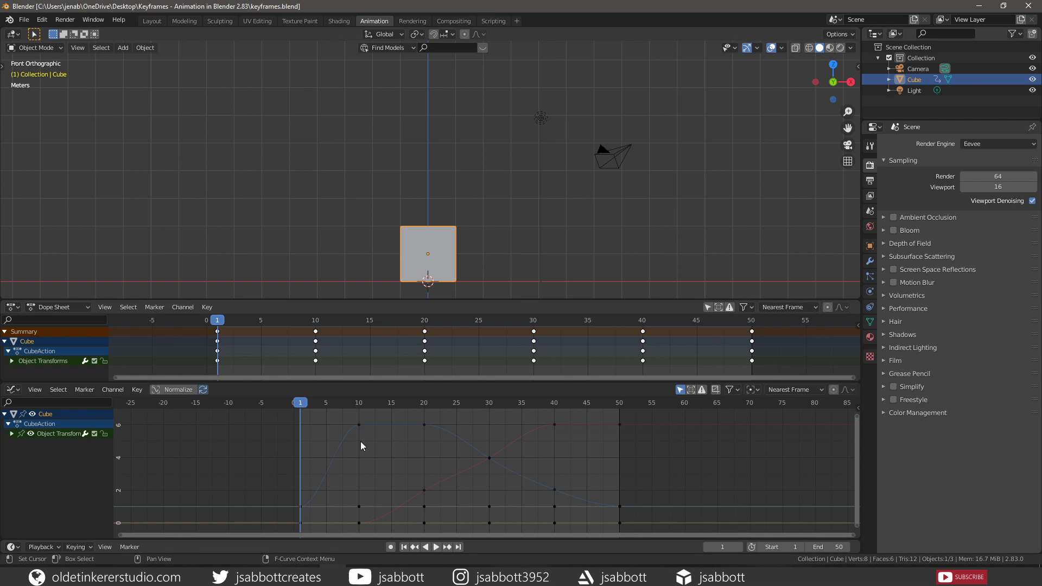
- Check the Key > Interpolation Mode options, then select the Cube's frame-10 keyframe to show its Bezier handles
{"action": "left_click", "coordinate": [137, 389]}
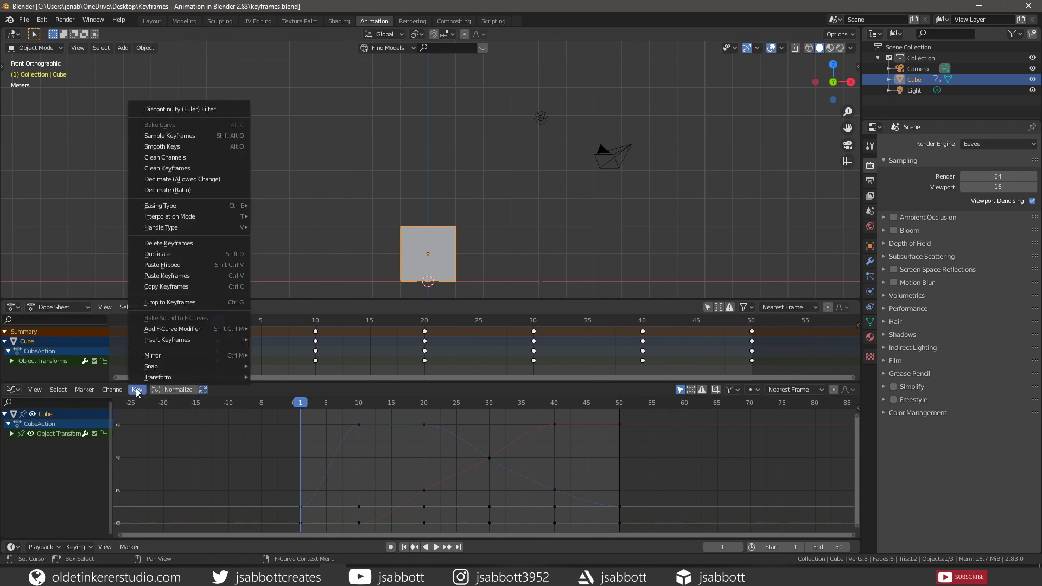
{"action": "mouse_move", "coordinate": [185, 218]}
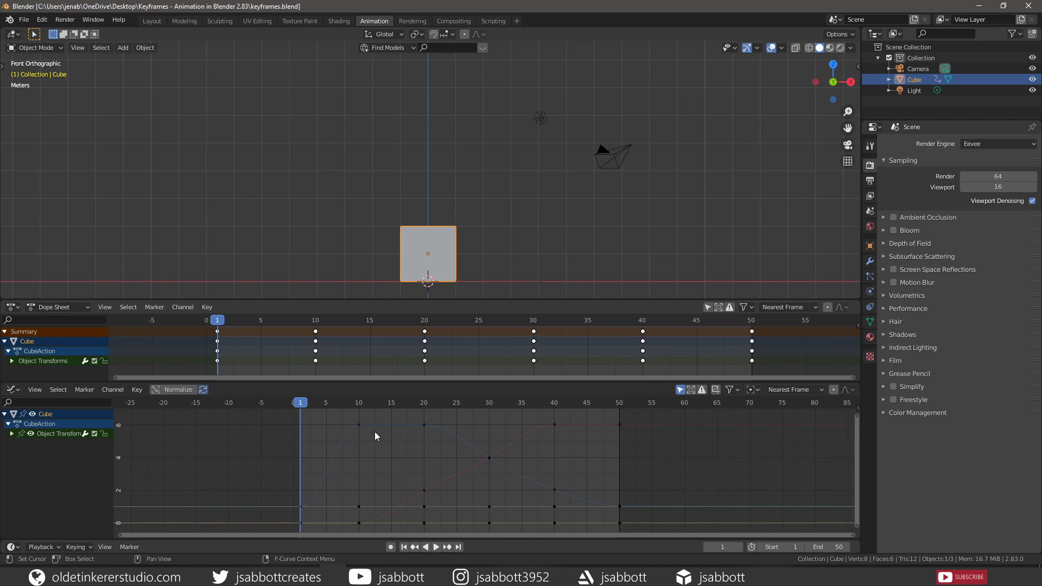
{"action": "left_click", "coordinate": [359, 425]}
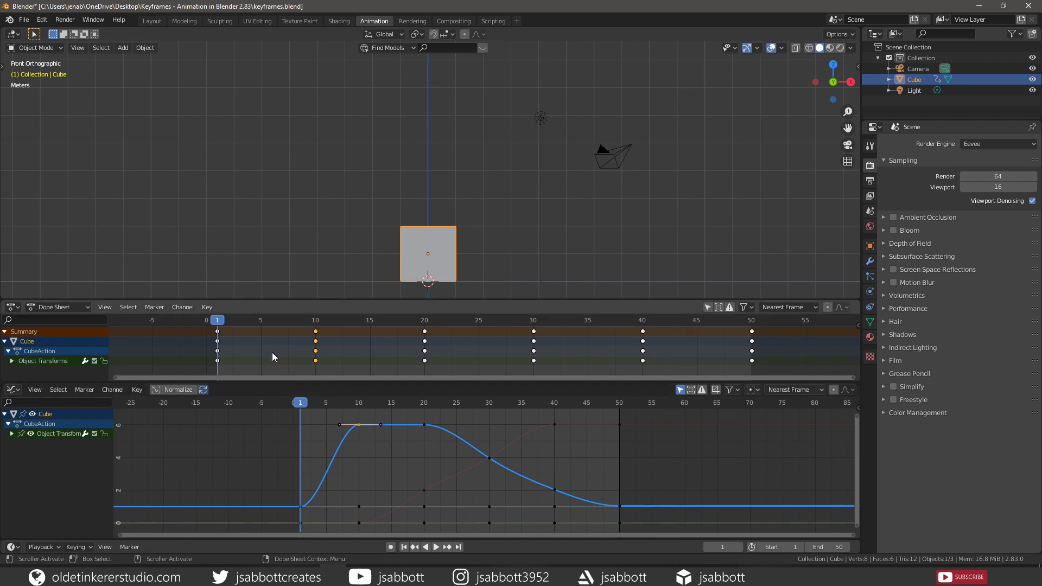
- Give the frame-10 keyframe Free handles and tilt its right handle up into a hump toward frame 20
{"action": "left_click", "coordinate": [137, 389]}
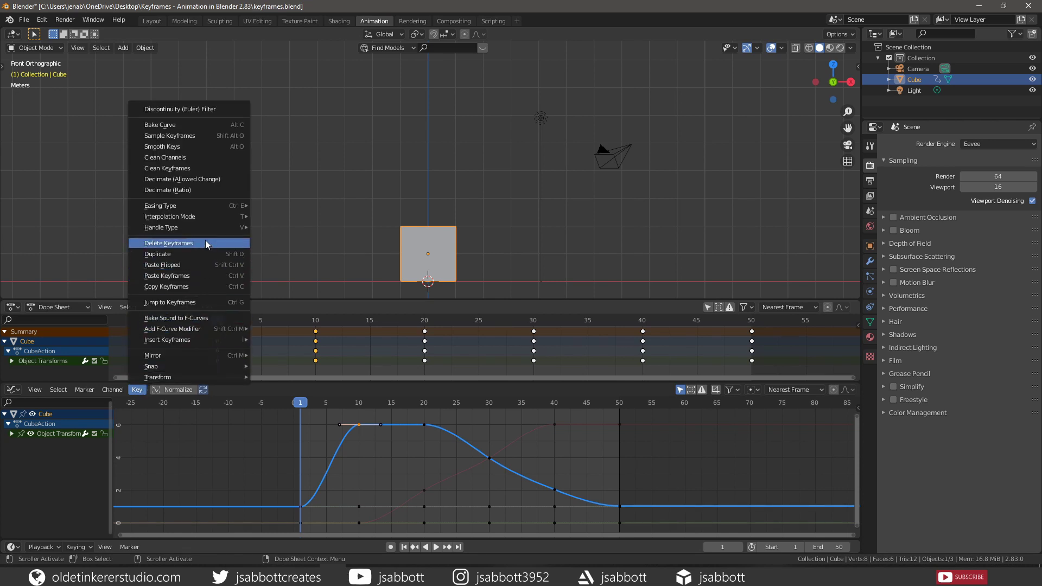
{"action": "mouse_move", "coordinate": [205, 231]}
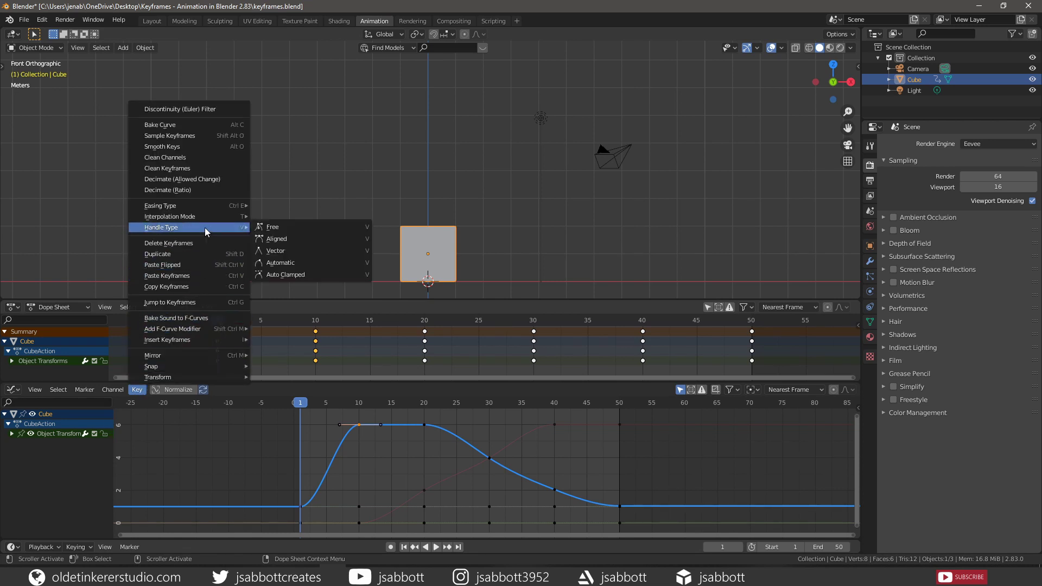
{"action": "left_click", "coordinate": [295, 227]}
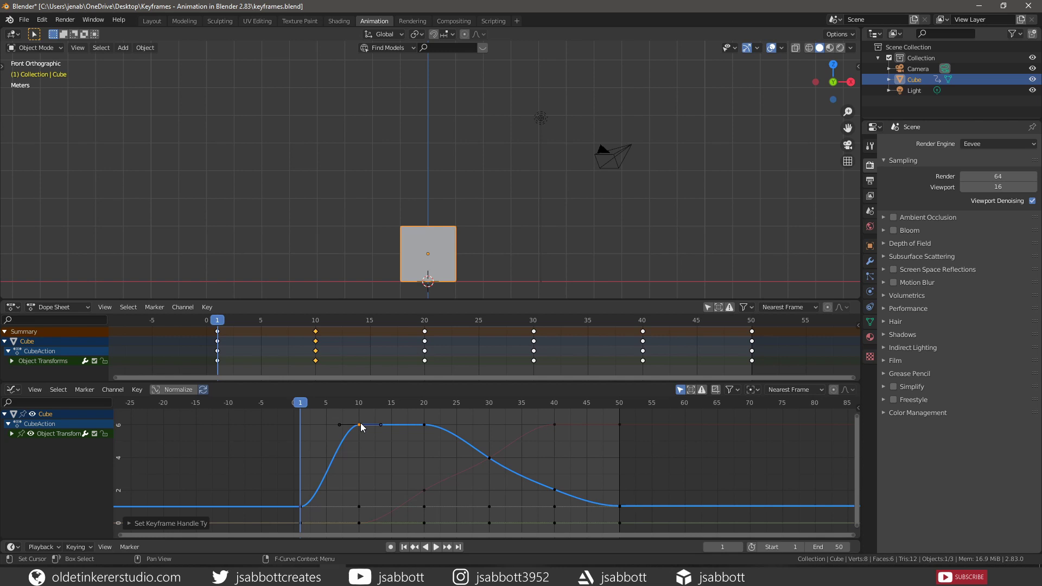
{"action": "key", "text": "g"}
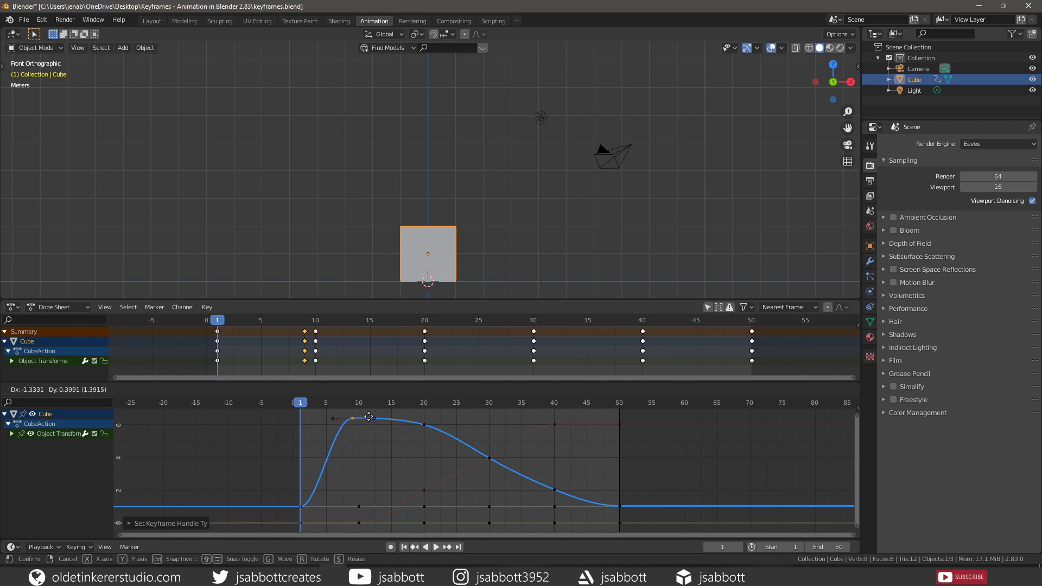
{"action": "key", "text": "Escape"}
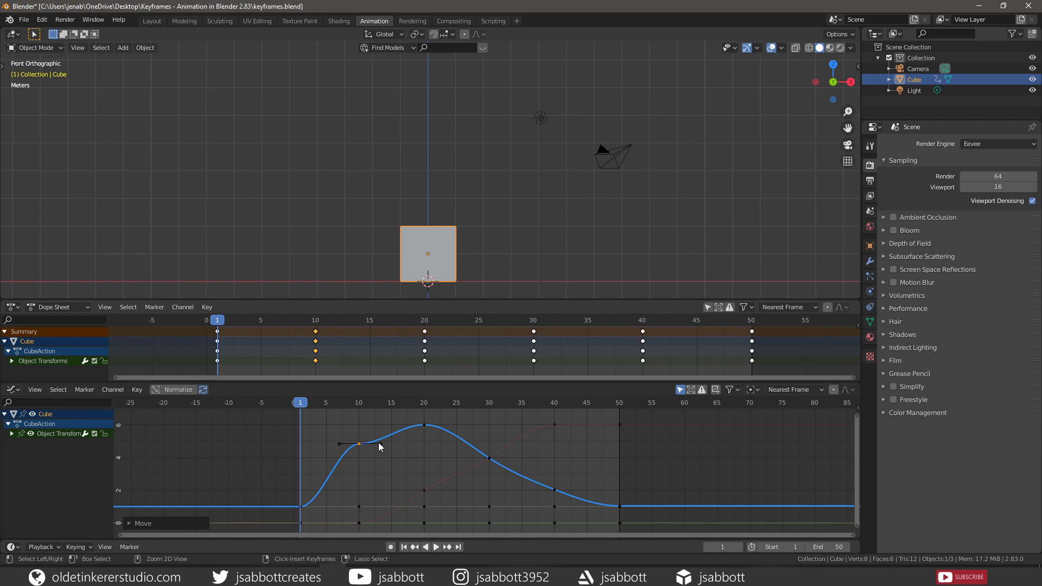
{"action": "right_click", "coordinate": [218, 232]}
{"action": "left_click", "coordinate": [277, 246]}
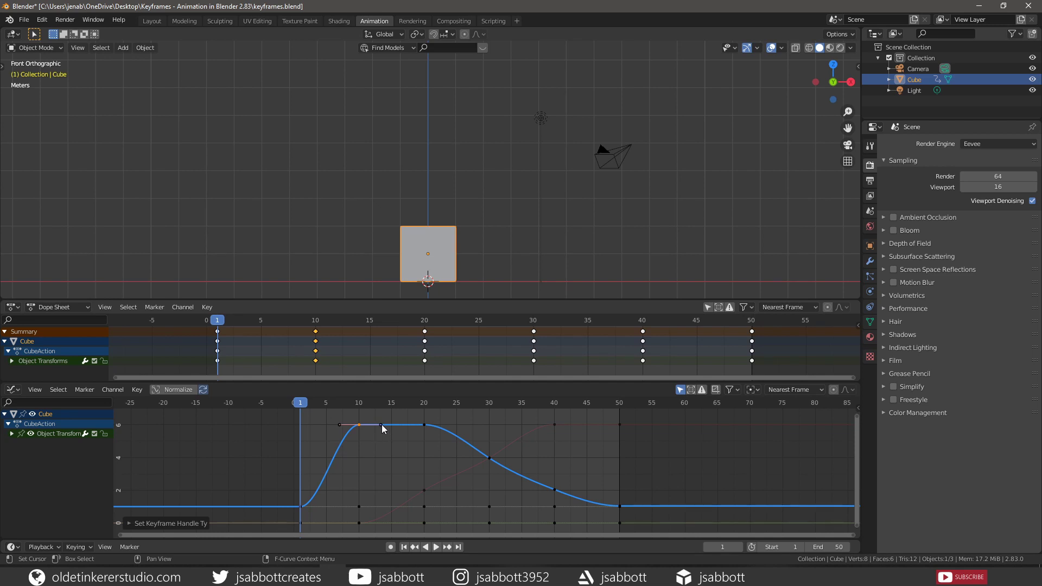
{"action": "mouse_move", "coordinate": [382, 425]}
{"action": "left_mouse_down"}
{"action": "mouse_move", "coordinate": [382, 438]}
{"action": "mouse_move", "coordinate": [372, 410]}
{"action": "left_mouse_up"}
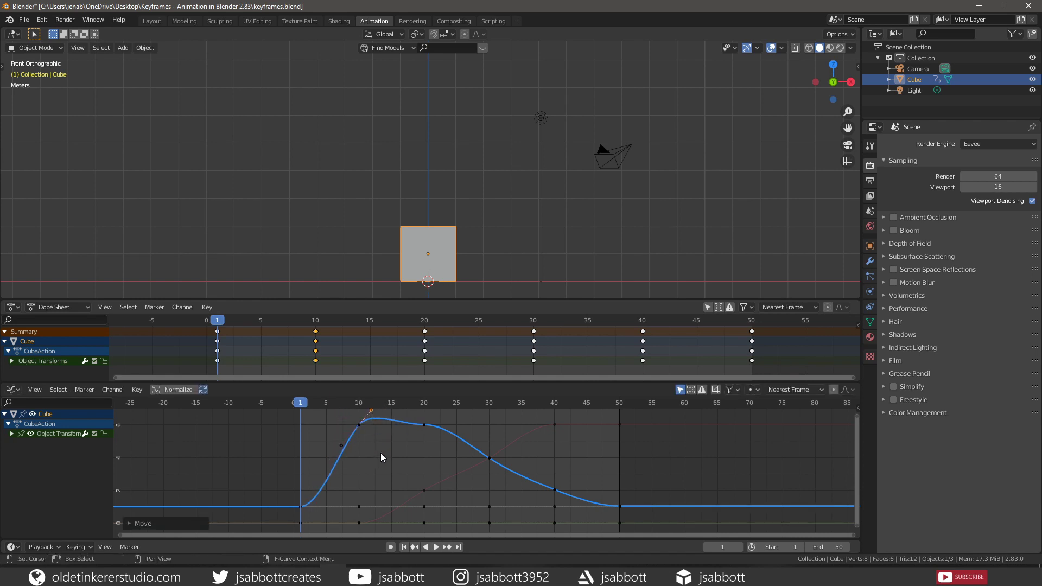
- Try another handle type on the frame-10 key and test moving the key and its handle, cancelling each move
{"action": "key", "text": "v"}
{"action": "left_click", "coordinate": [370, 445]}
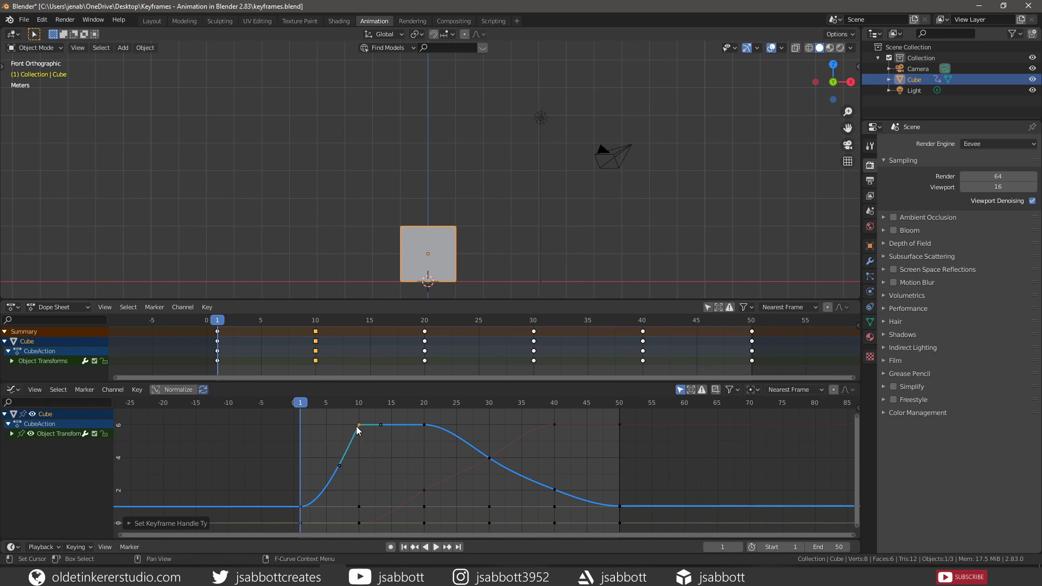
{"action": "key", "text": "g"}
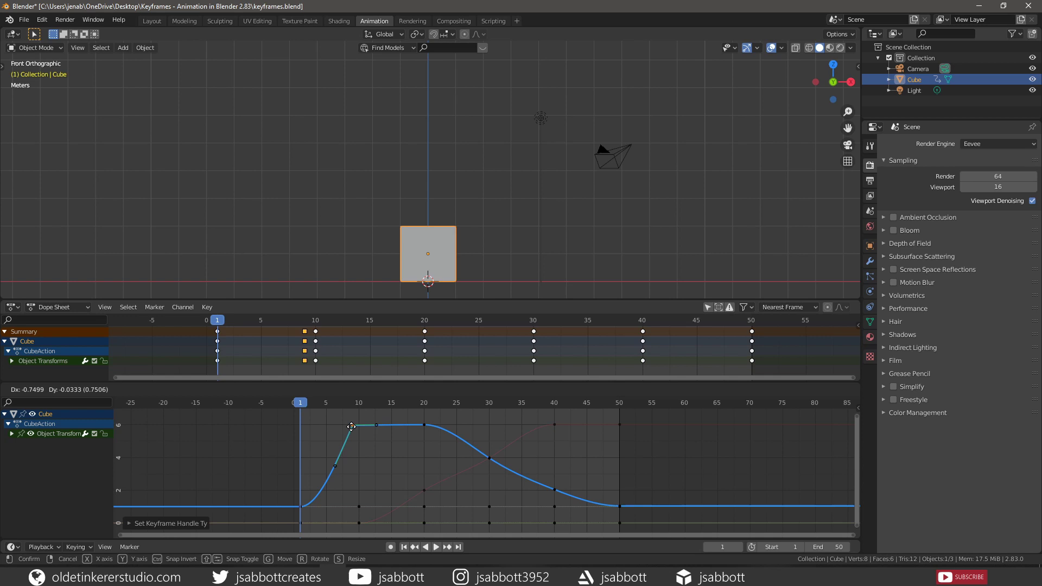
{"action": "key", "text": "Escape"}
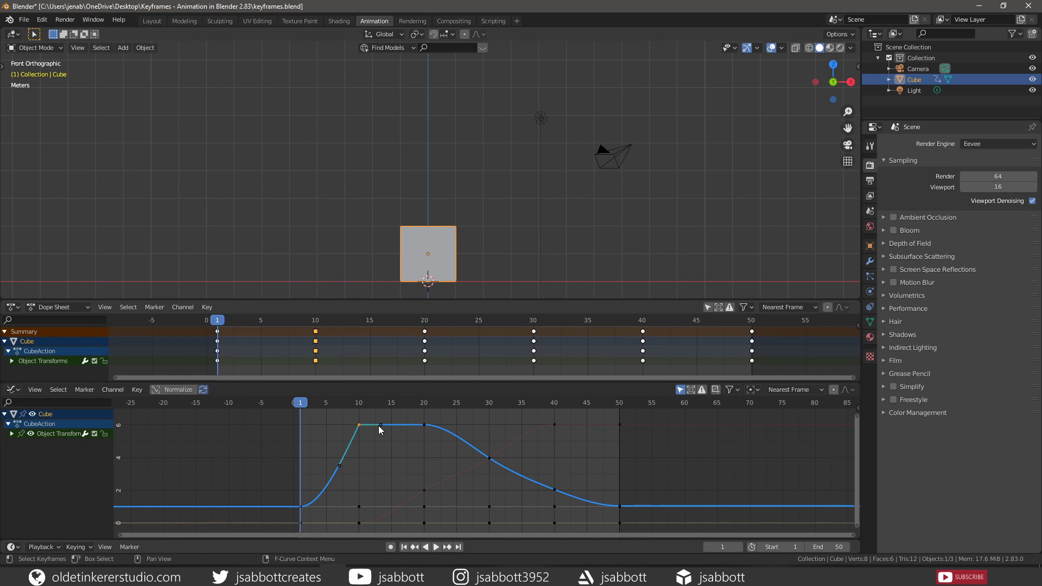
{"action": "key", "text": "g"}
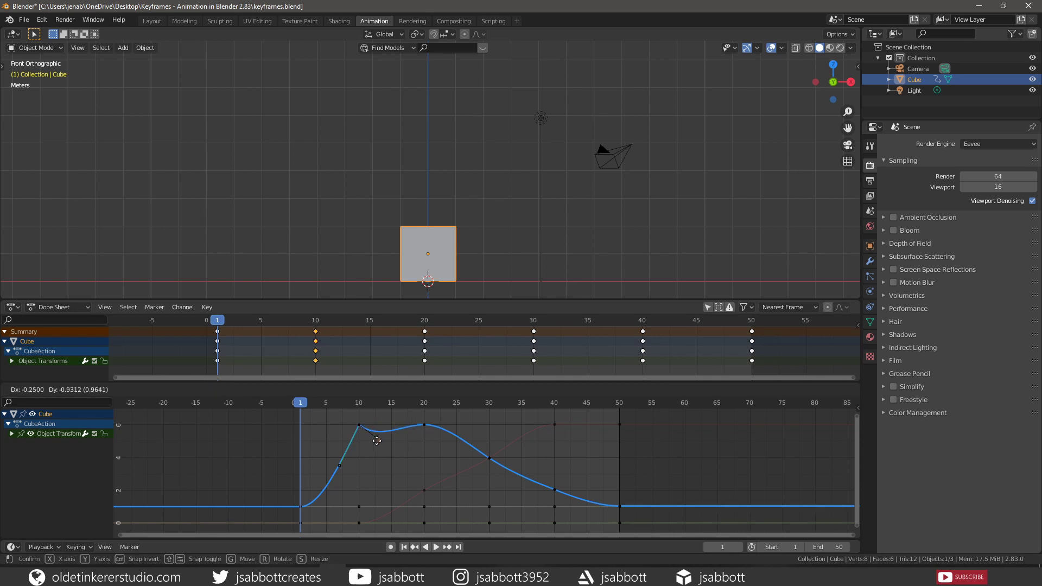
{"action": "key", "text": "Escape"}
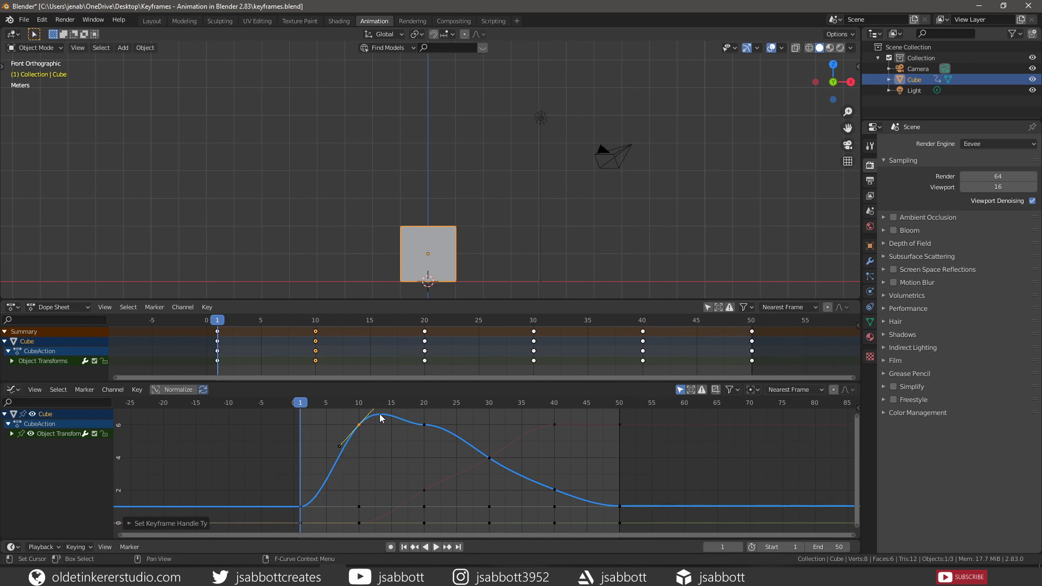
- Switch the frame-10 key to Vector handles so the curve runs straight into it
{"action": "key", "text": "v"}
{"action": "left_click", "coordinate": [365, 455]}
{"action": "left_click_drag", "start_coordinate": [360, 426], "coordinate": [359, 439]}
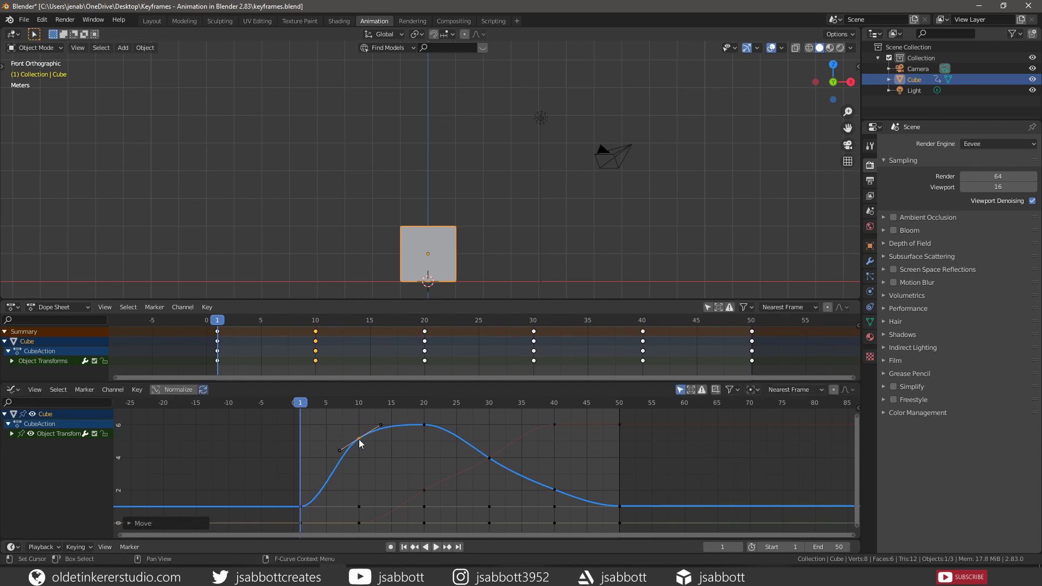
{"action": "key", "text": "v"}
{"action": "left_click", "coordinate": [358, 434]}
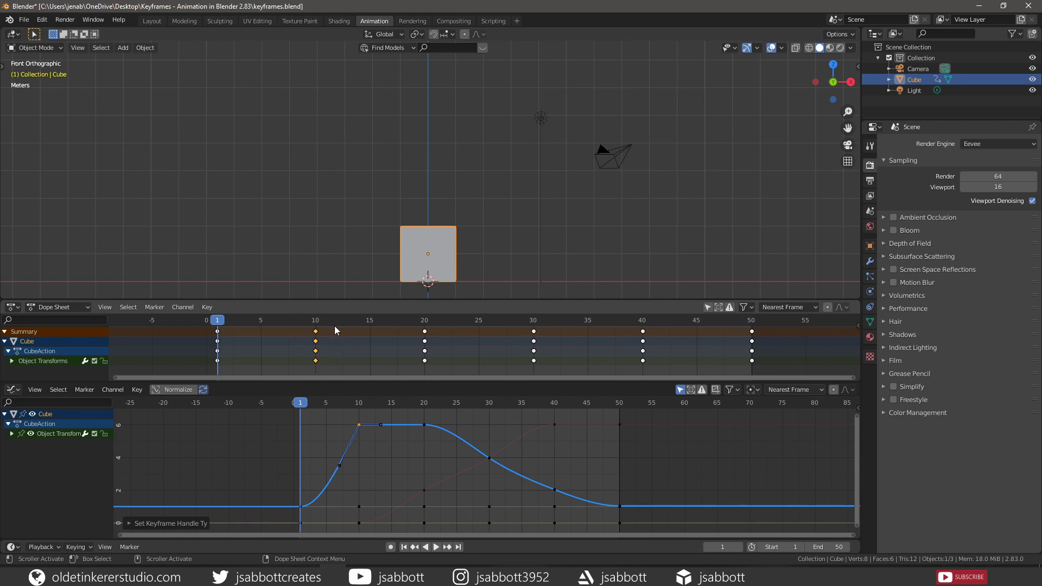
- Cycle the frame-10 key through Aligned, Vector and Automatic handles, ending on Auto Clamped
{"action": "key", "text": "v"}
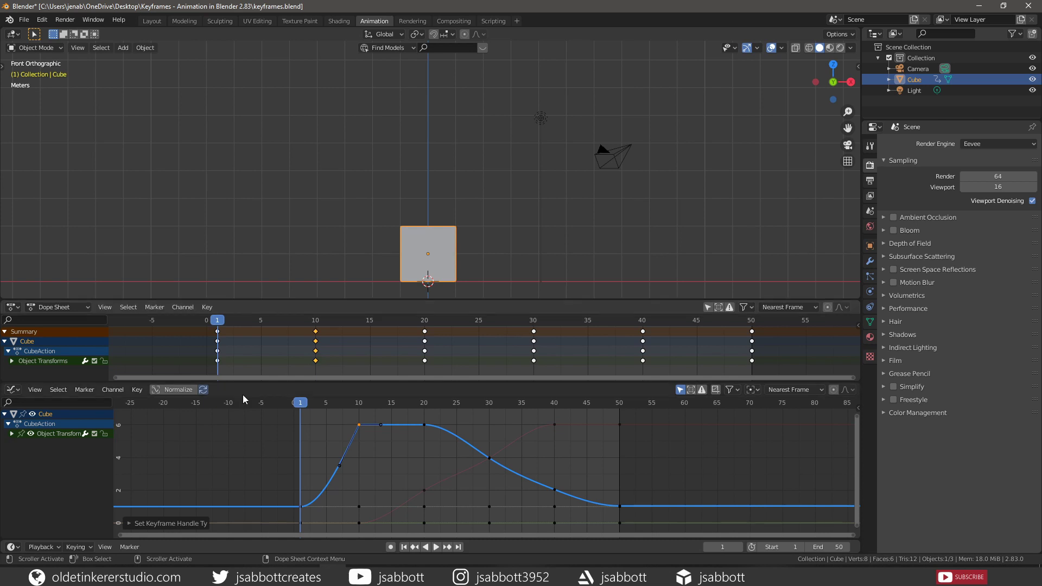
{"action": "left_click", "coordinate": [324, 366]}
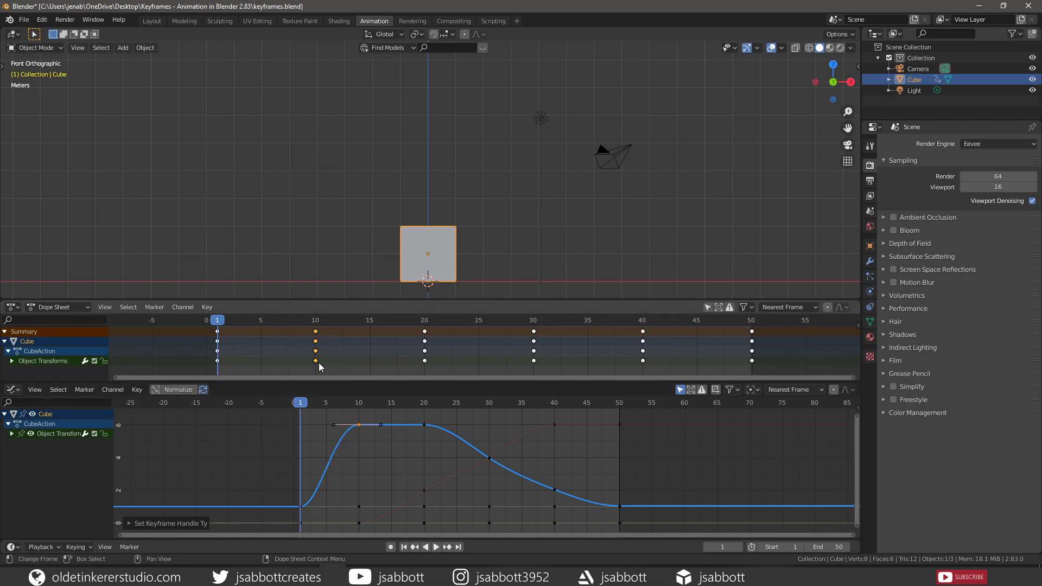
{"action": "key", "text": "v"}
{"action": "left_click", "coordinate": [337, 345]}
{"action": "key", "text": "v"}
{"action": "left_click", "coordinate": [334, 360]}
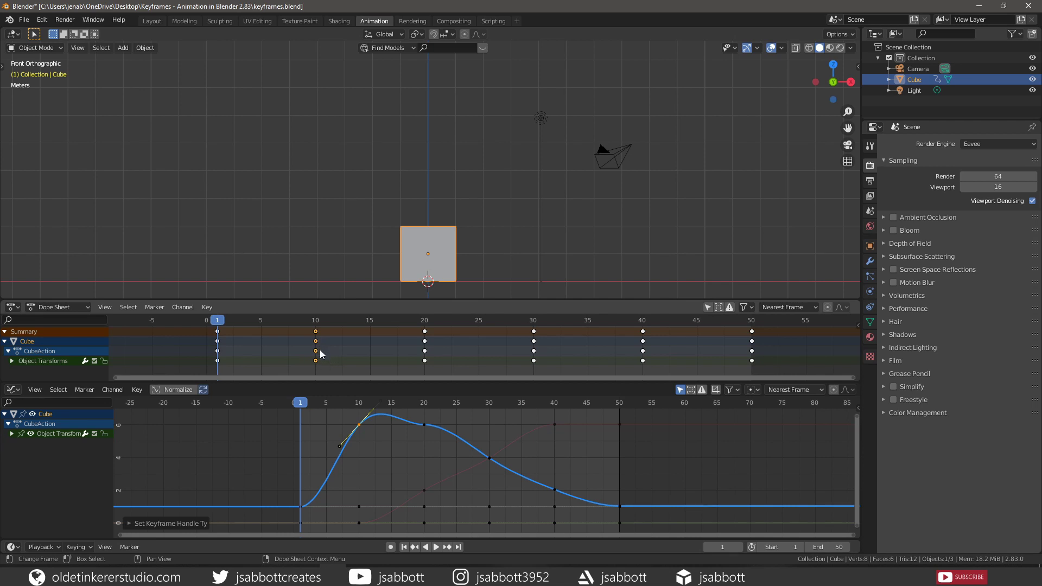
{"action": "key", "text": "v"}
{"action": "left_click", "coordinate": [337, 362]}
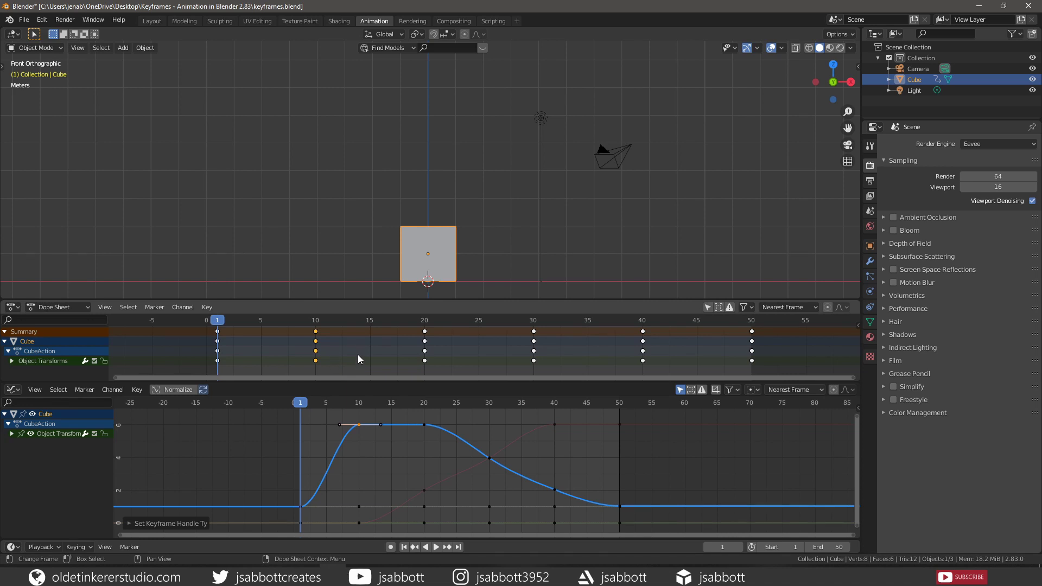
- Set the keys at frames 1 and 10 to Constant interpolation, then to Linear
{"action": "key", "text": "t"}
{"action": "left_click", "coordinate": [357, 354]}
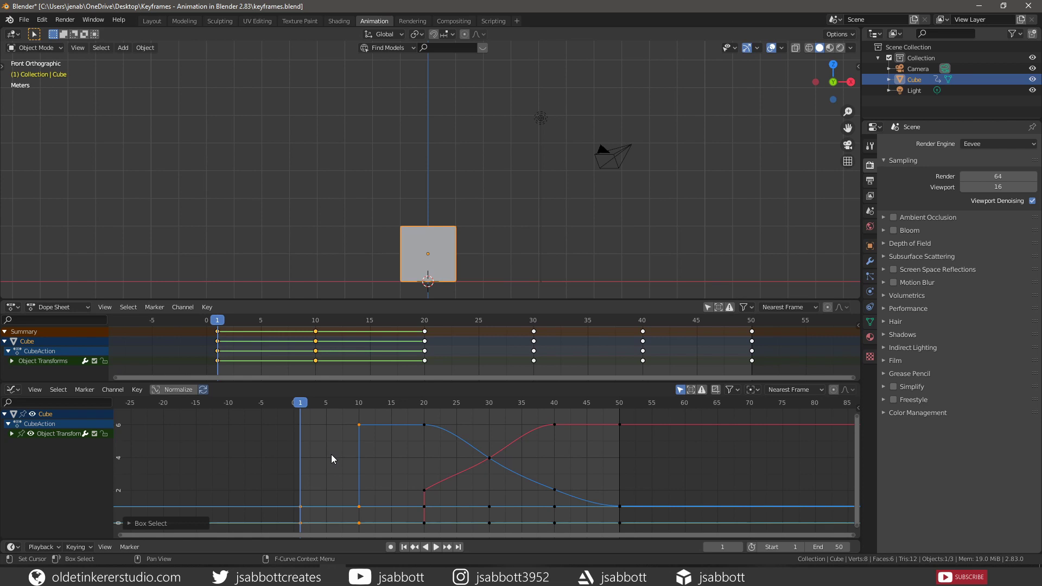
{"action": "key", "text": "t"}
{"action": "left_click", "coordinate": [330, 495]}
- Switch the selected frame-1 and frame-10 keys back to Bezier interpolation
{"action": "key", "text": "t"}
{"action": "left_click", "coordinate": [363, 466]}
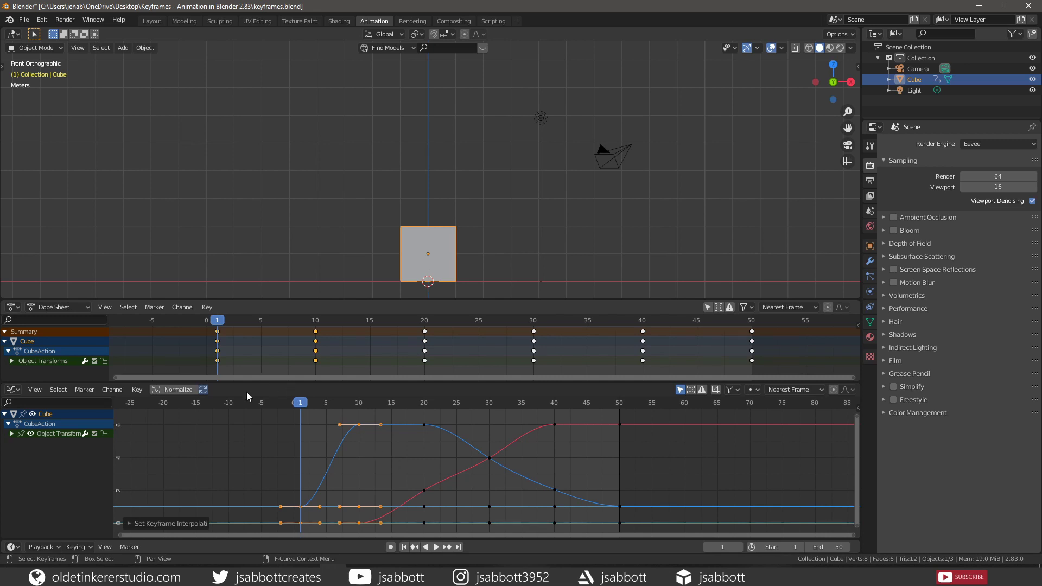
{"action": "left_click", "coordinate": [111, 391]}
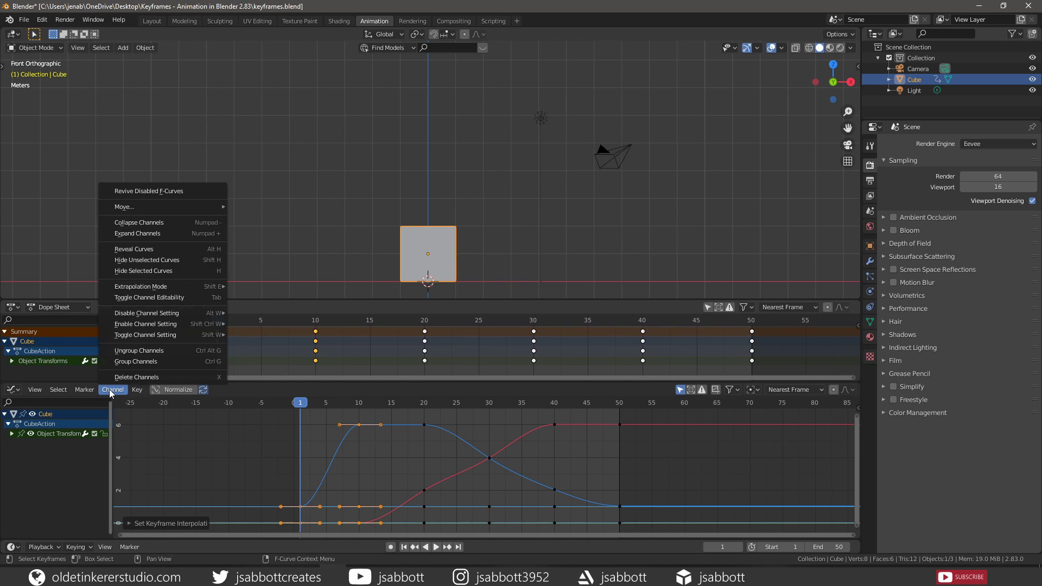
{"action": "mouse_move", "coordinate": [181, 291]}
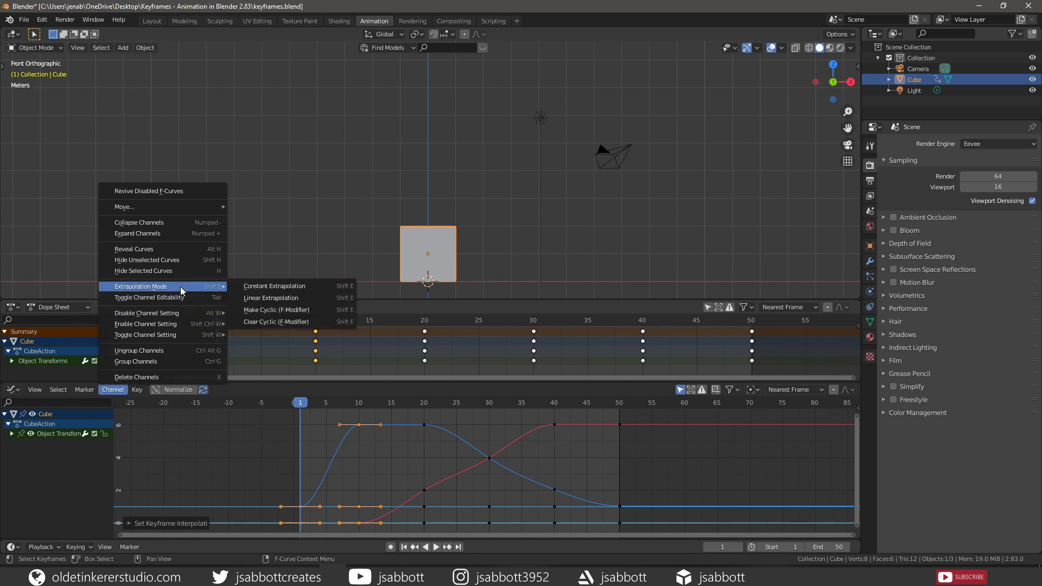
{"action": "left_click", "coordinate": [274, 286]}
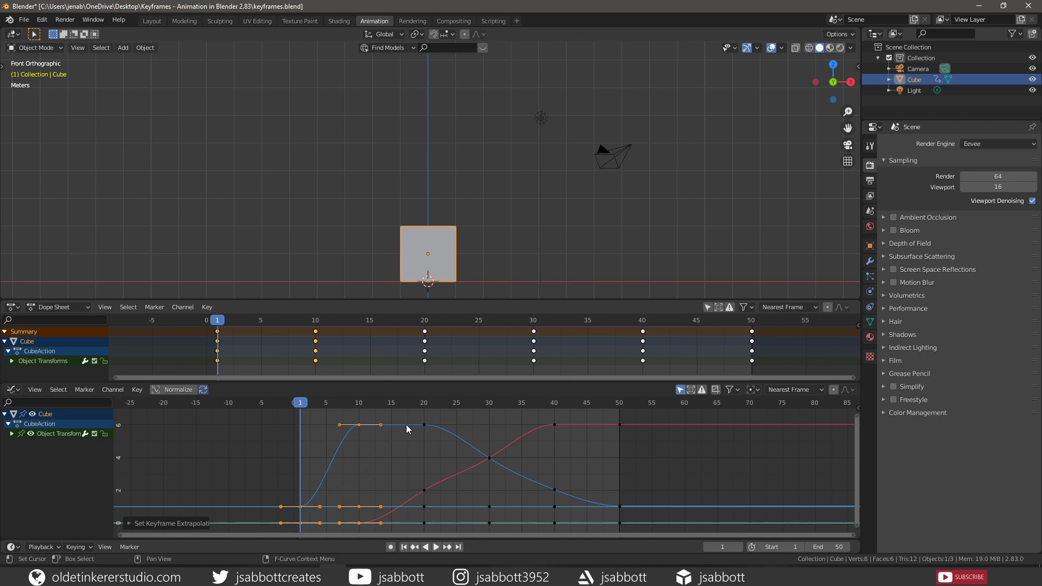
{"action": "key", "text": "shift+e"}
{"action": "left_click", "coordinate": [365, 460]}
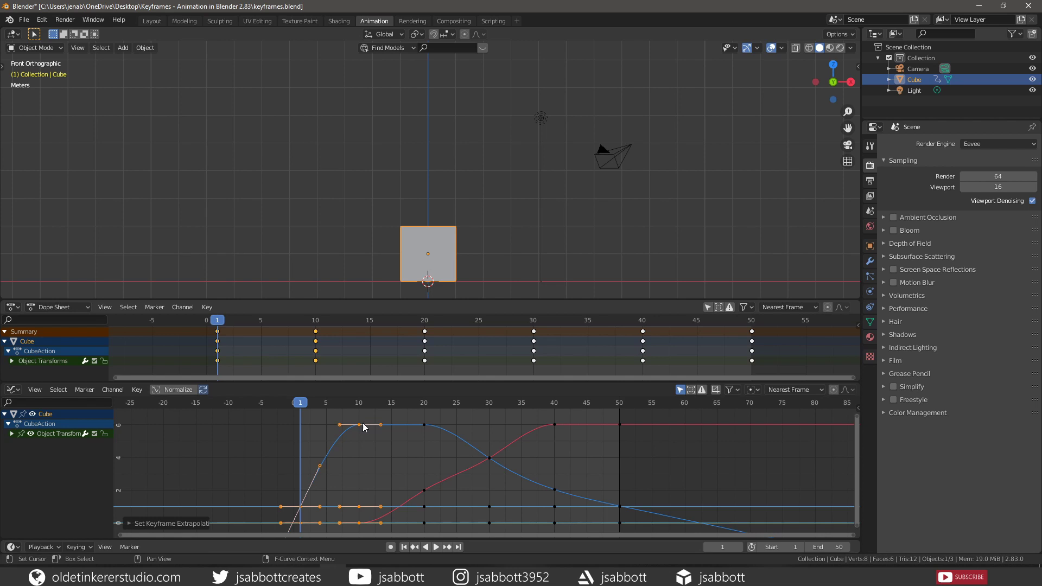
{"action": "key", "text": "shift+e"}
{"action": "left_click", "coordinate": [361, 470]}
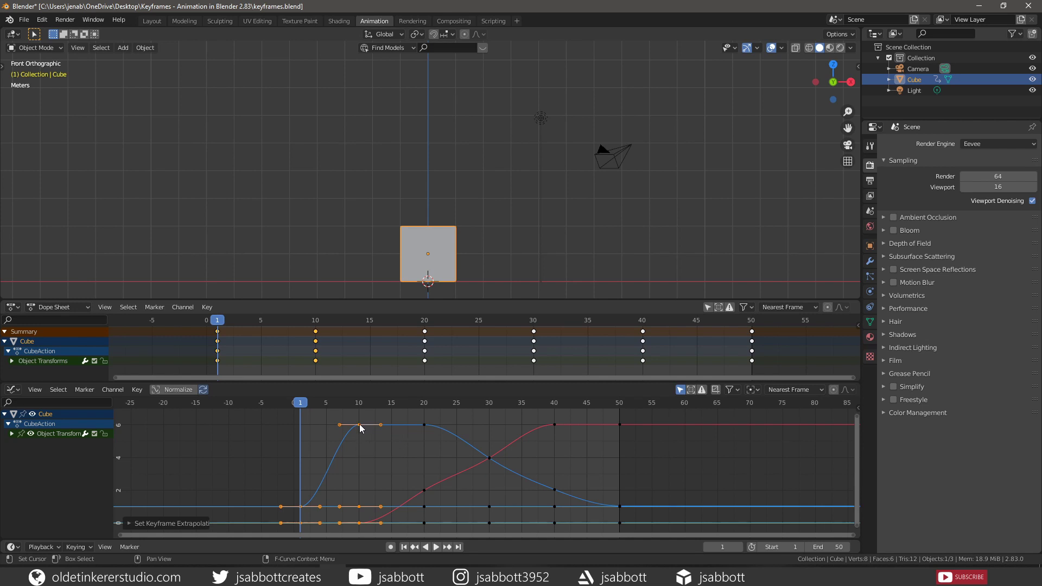
- Set the frame-10 keys' type to Keyframe, then to Breakdown, and box-select them
{"action": "left_click", "coordinate": [307, 330]}
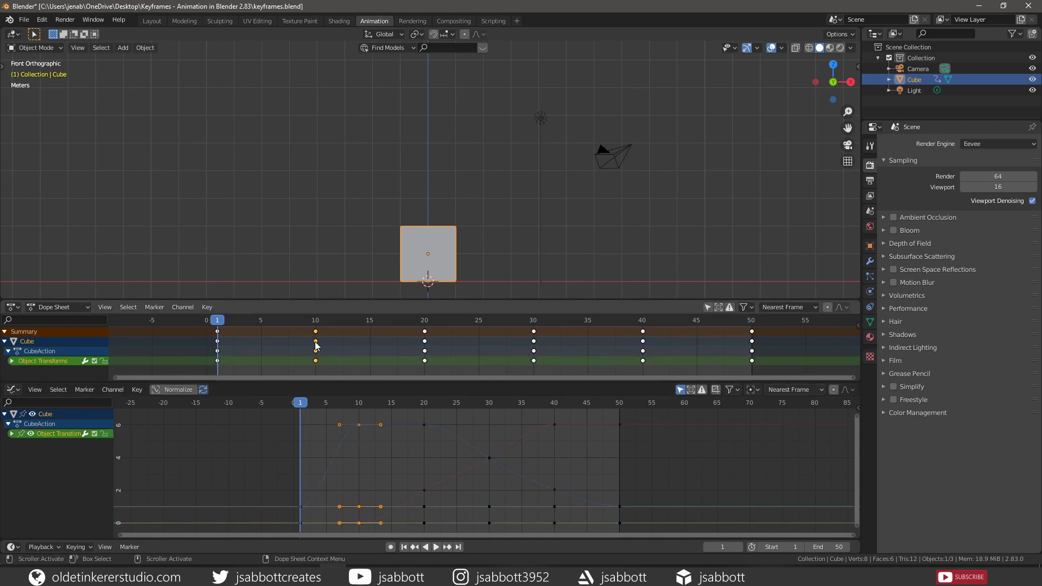
{"action": "right_click", "coordinate": [316, 345]}
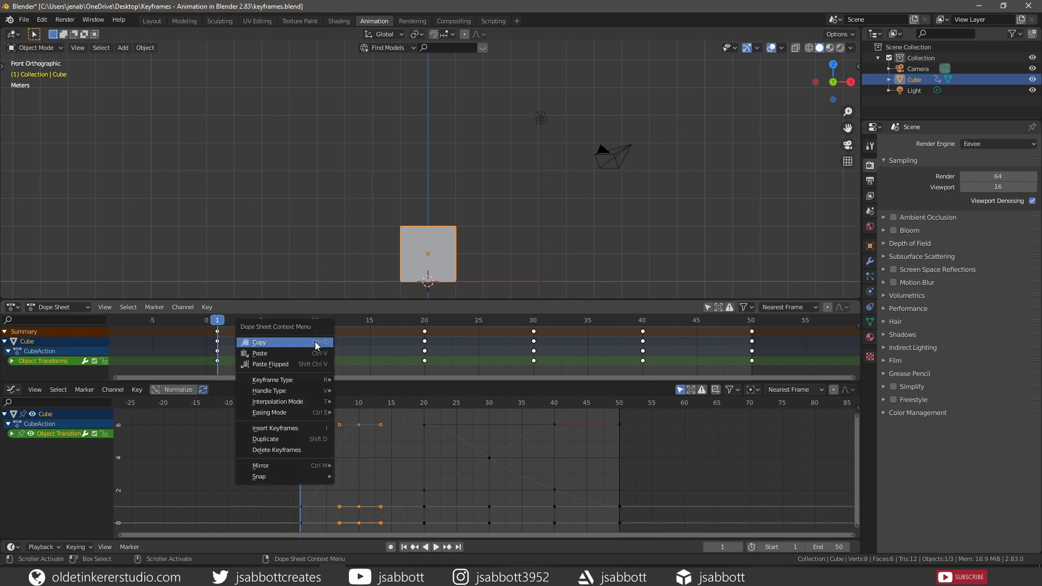
{"action": "mouse_move", "coordinate": [313, 380]}
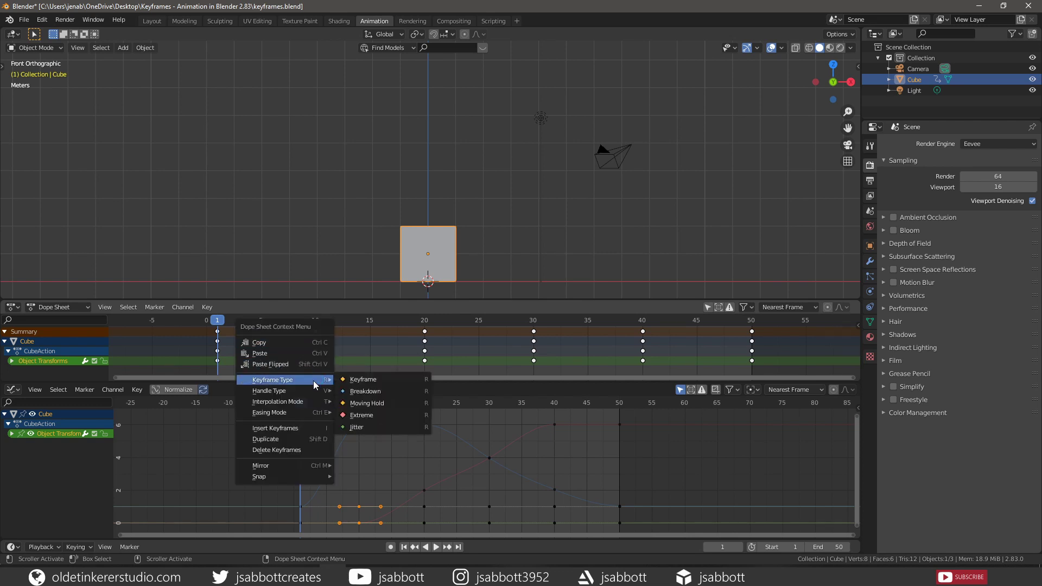
{"action": "left_click", "coordinate": [359, 381]}
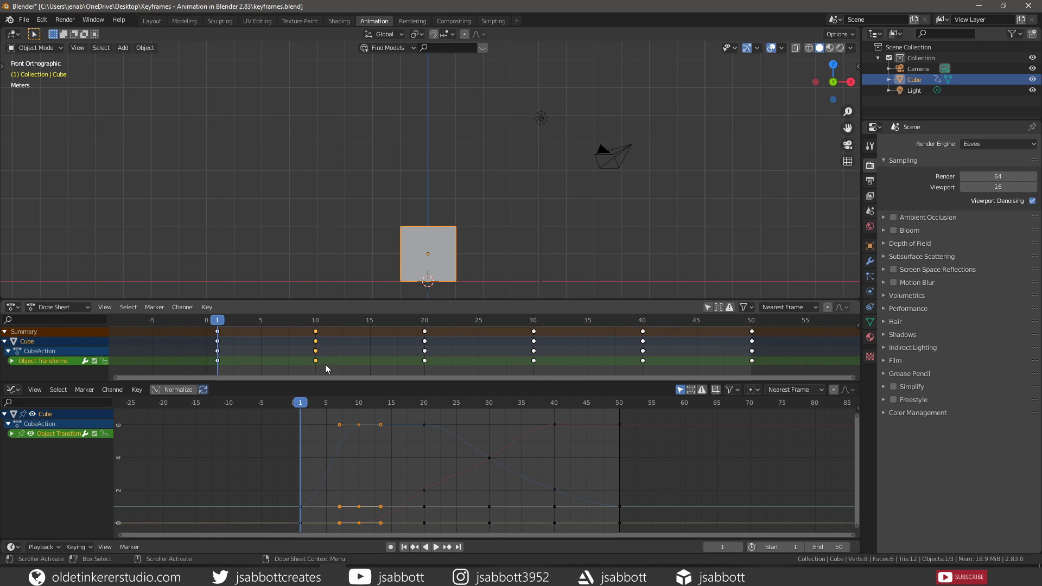
{"action": "key", "text": "r"}
{"action": "left_click_drag", "start_coordinate": [324, 367], "coordinate": [308, 327]}
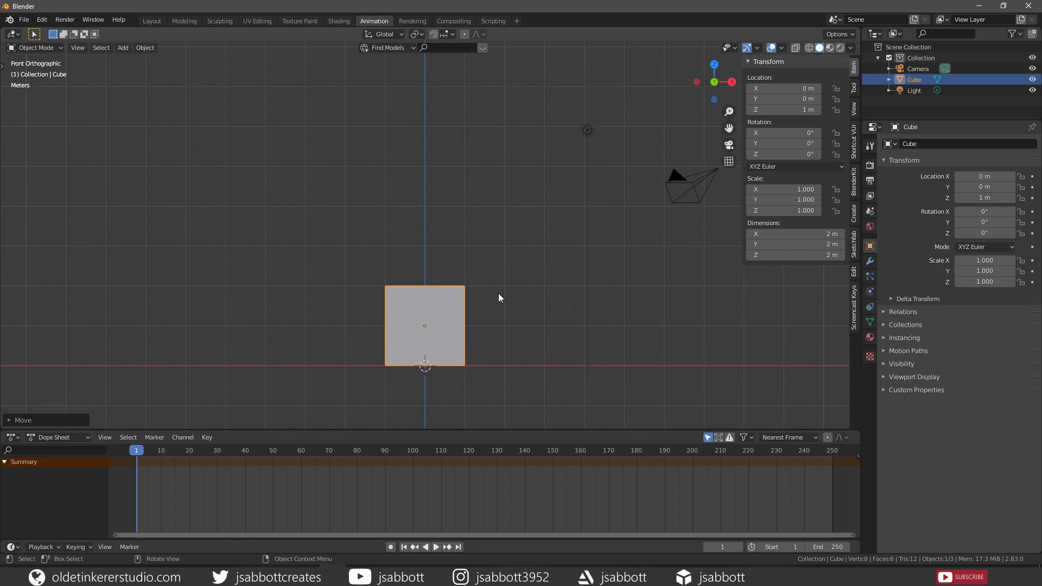
- Key LocRotScale at frame 1, then at frame 10 raise the cube to Z 4 m and key its location
{"action": "key", "text": "i"}
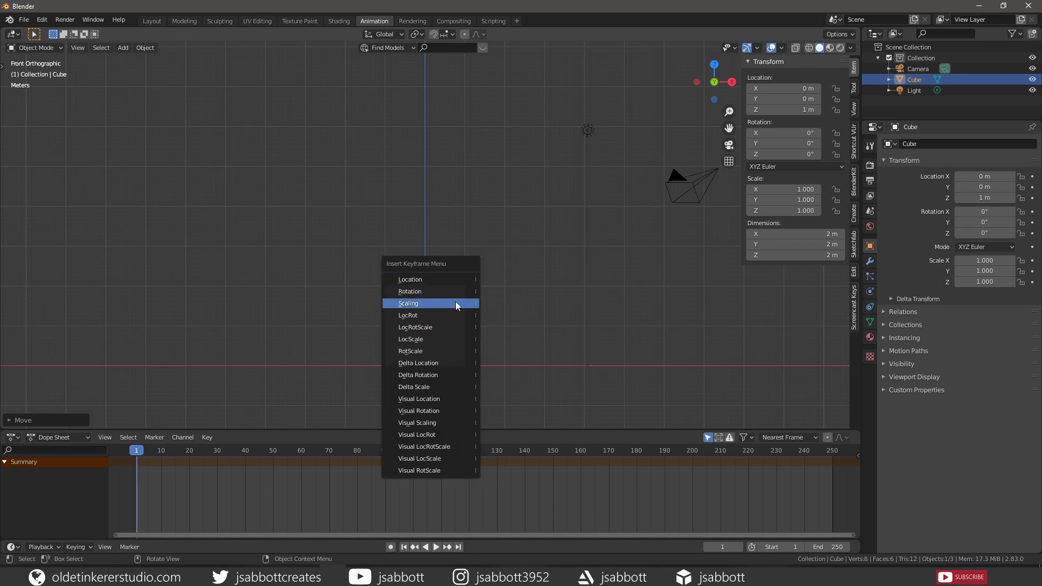
{"action": "left_click", "coordinate": [450, 328]}
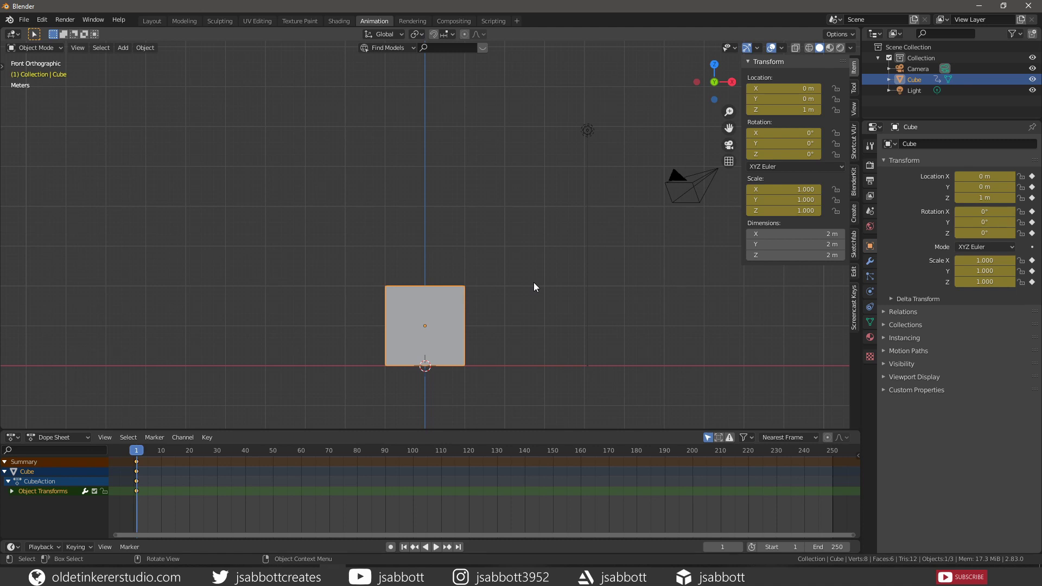
{"action": "left_click_drag", "start_coordinate": [135, 449], "coordinate": [161, 447]}
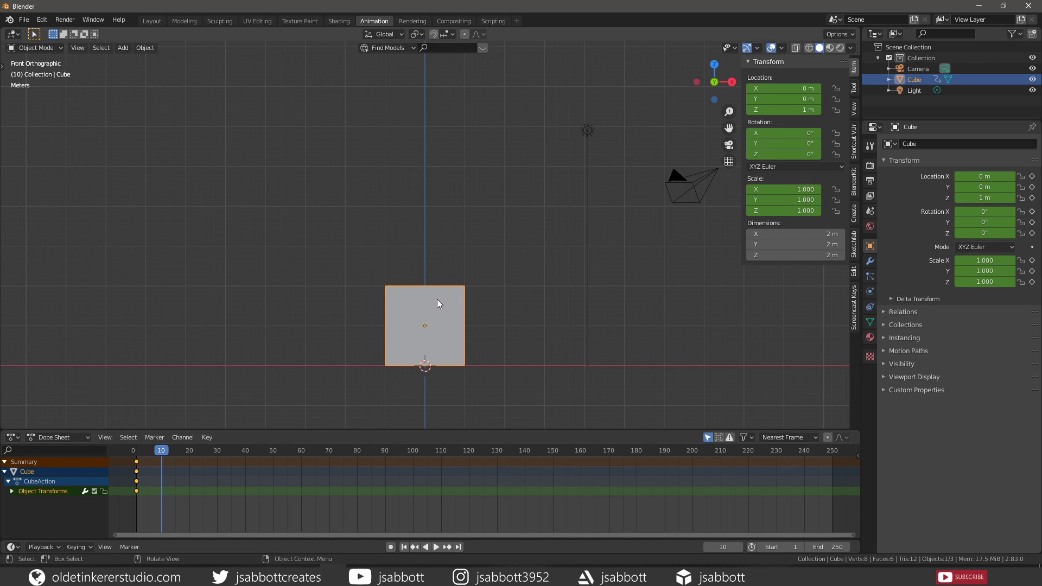
{"action": "key", "text": "g"}
{"action": "key", "text": "z"}
{"action": "key", "text": "3"}
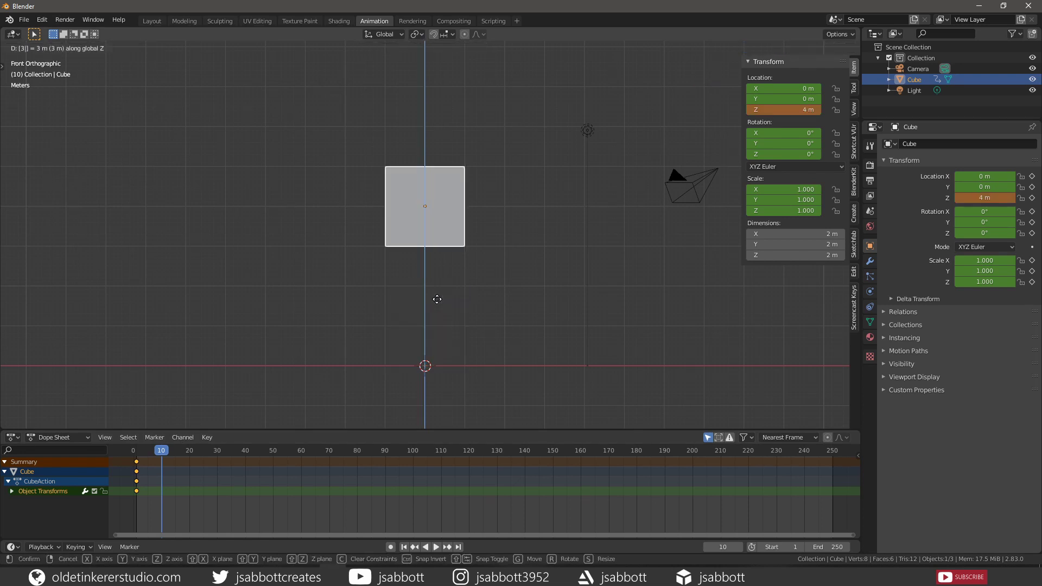
{"action": "key", "text": "Return"}
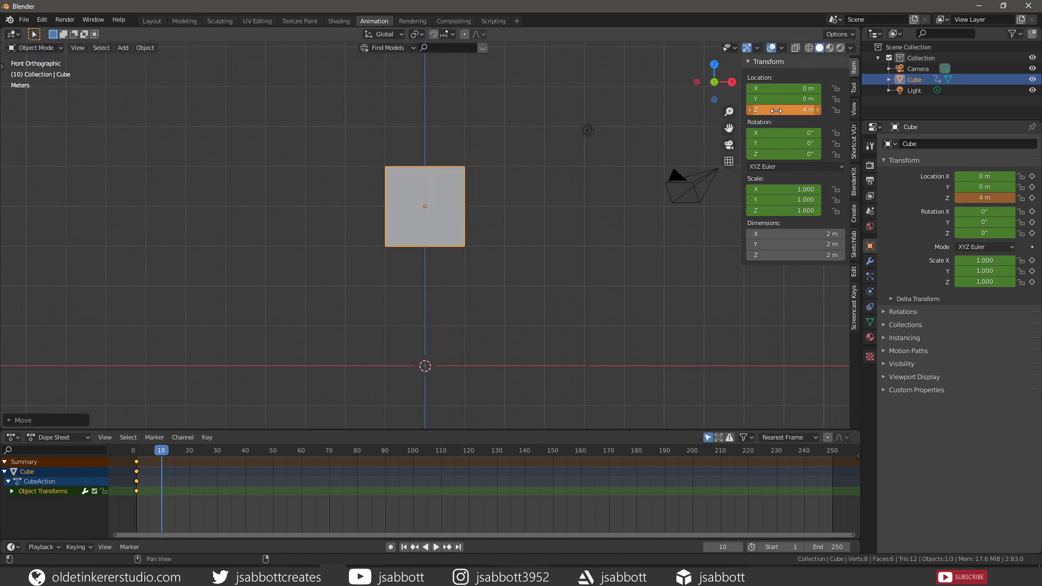
{"action": "key", "text": "i"}
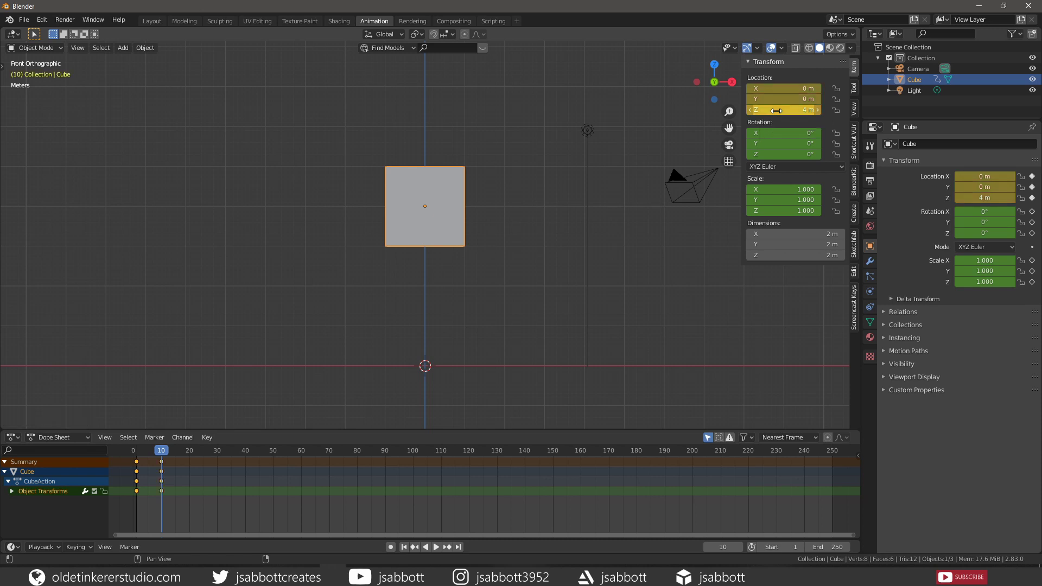
- With Auto Keying on, move the cube 2 m along X at frame 20, then turn Auto Keying off
{"action": "left_click", "coordinate": [391, 548]}
{"action": "key", "text": "space"}
{"action": "left_click", "coordinate": [159, 452]}
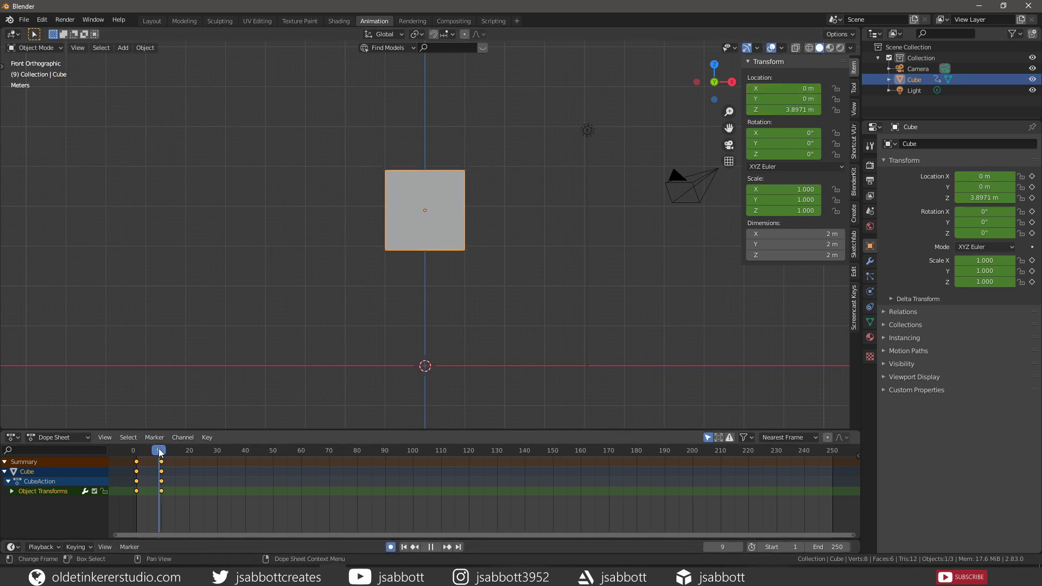
{"action": "key", "text": "space"}
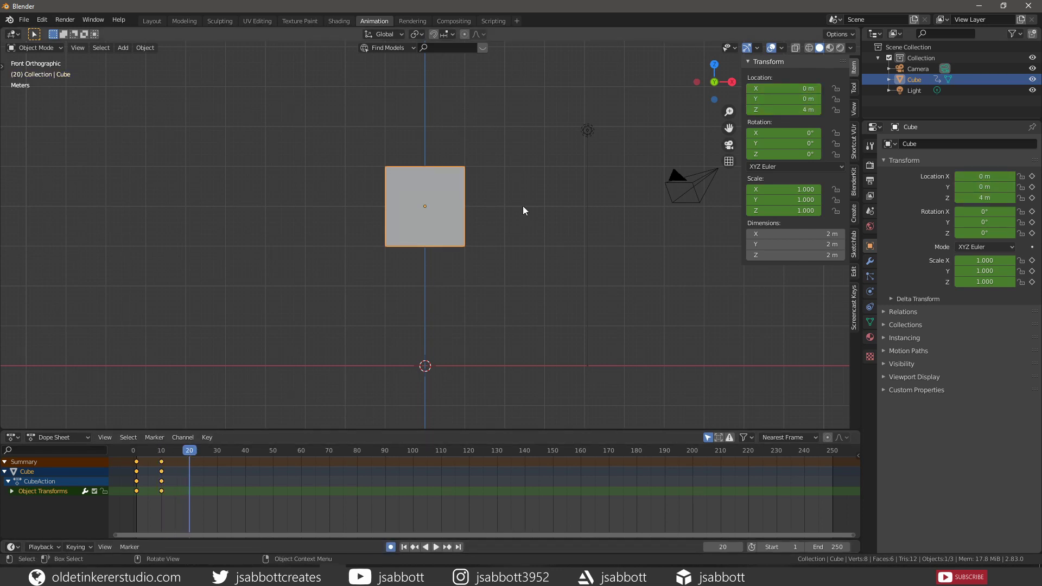
{"action": "key", "text": "g"}
{"action": "key", "text": "x"}
{"action": "key", "text": "2"}
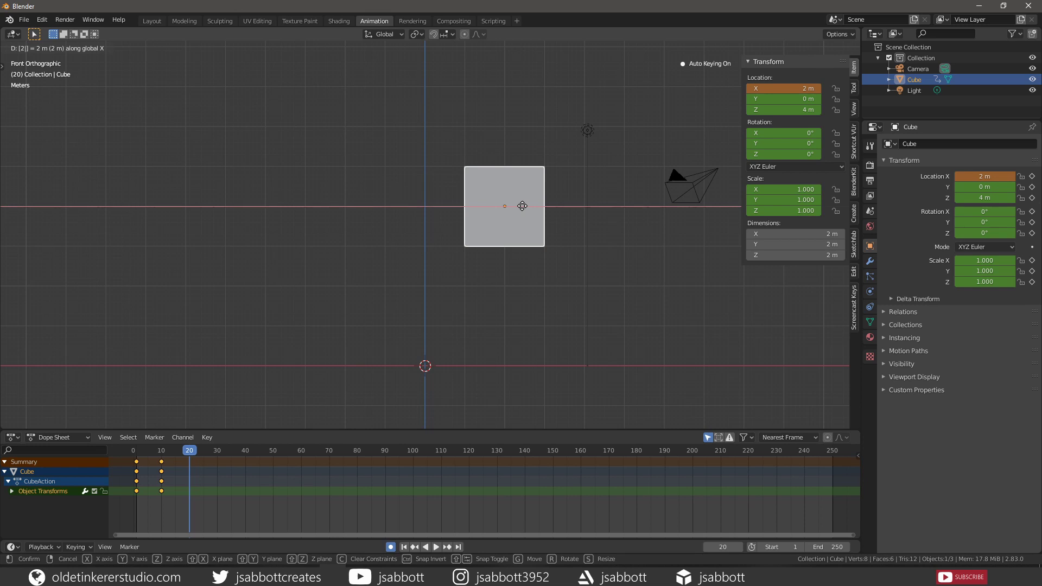
{"action": "key", "text": "Return"}
{"action": "key", "text": "ctrl+z"}
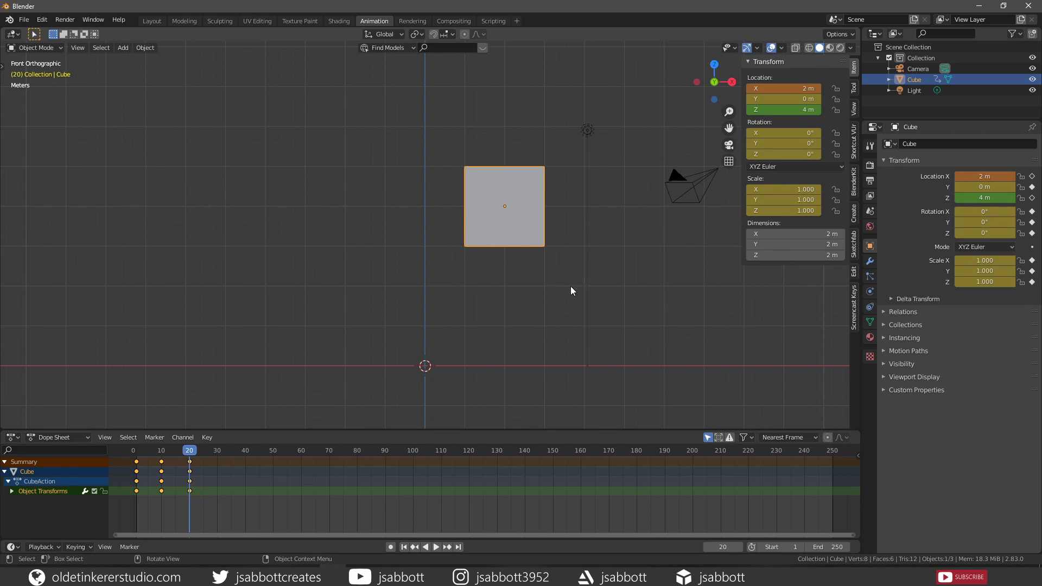
{"action": "key", "text": "alt+i"}
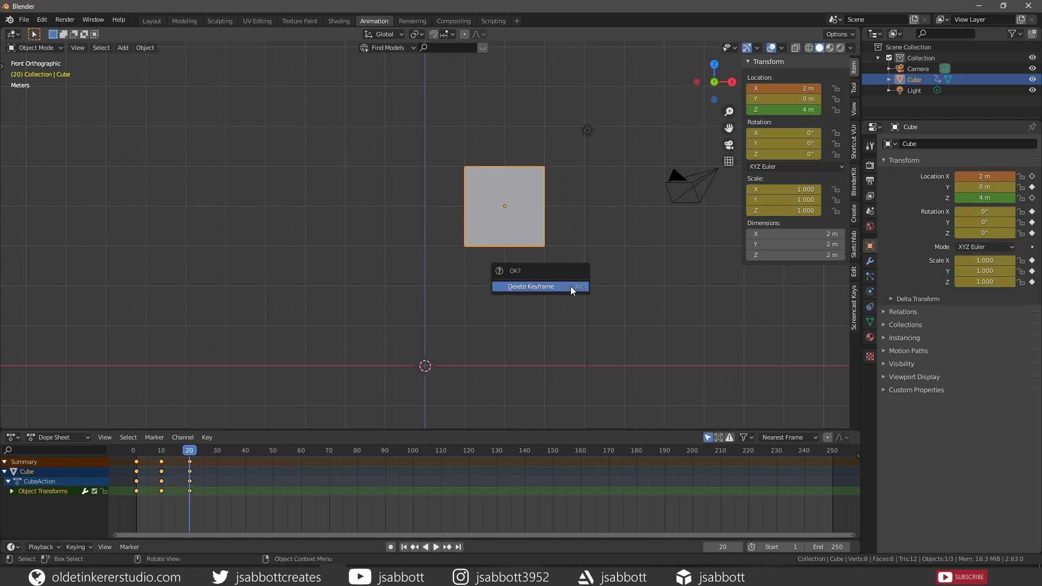
{"action": "left_click", "coordinate": [571, 285]}
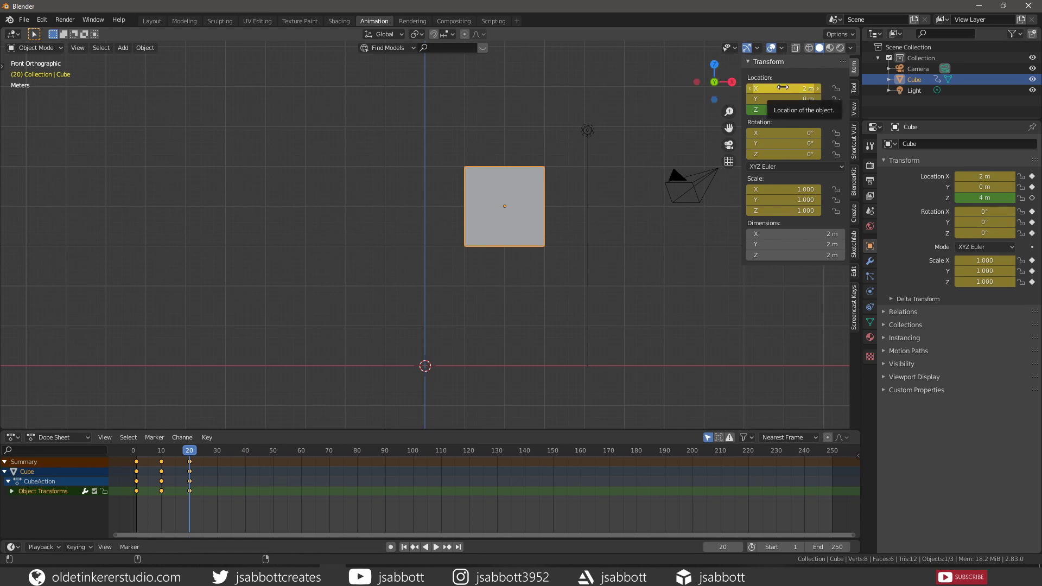
{"action": "key", "text": "alt+i"}
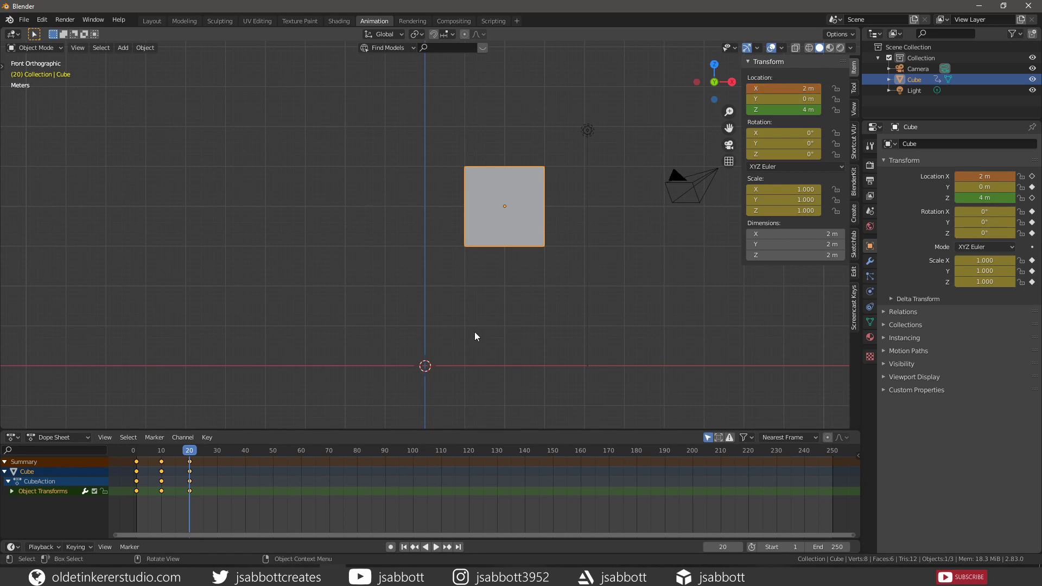
{"action": "mouse_move", "coordinate": [189, 454]}
{"action": "left_mouse_down"}
{"action": "mouse_move", "coordinate": [162, 453]}
{"action": "mouse_move", "coordinate": [189, 453]}
{"action": "left_mouse_up"}
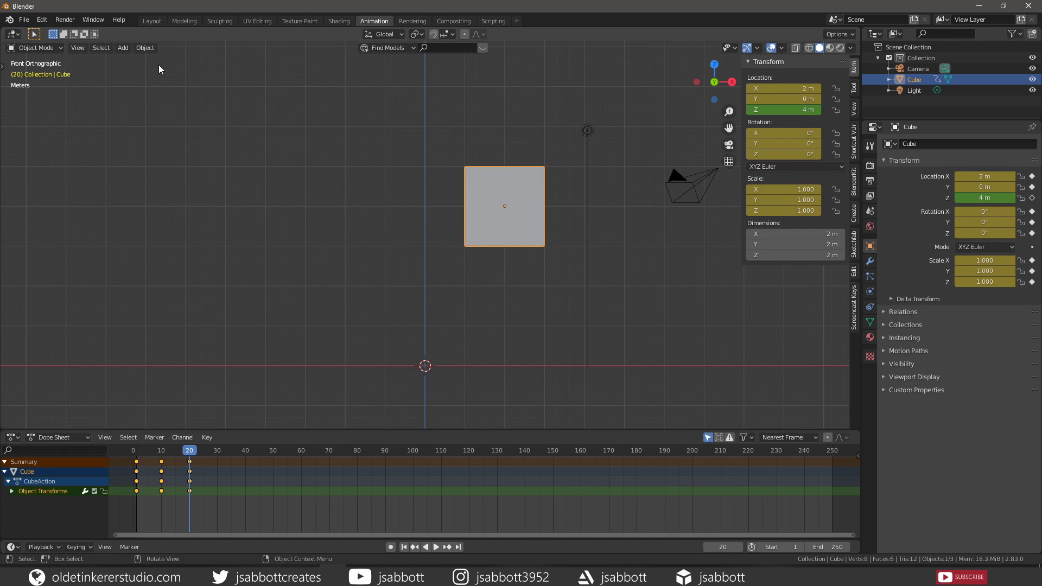
- Clear all of the Cube's keyframes with Clear Keyframes, confirming Remove Animation
{"action": "left_click", "coordinate": [147, 48]}
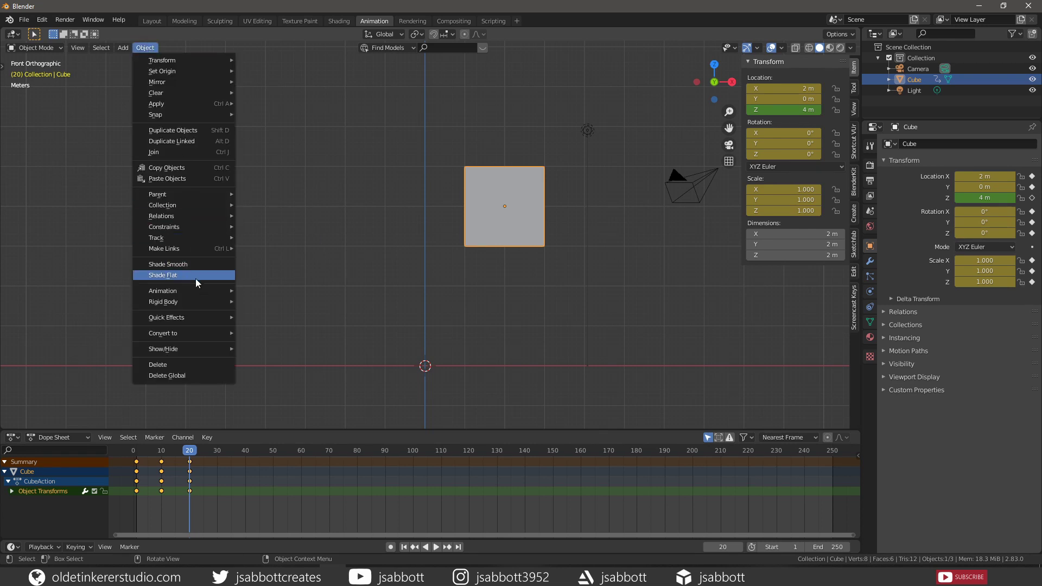
{"action": "mouse_move", "coordinate": [195, 290]}
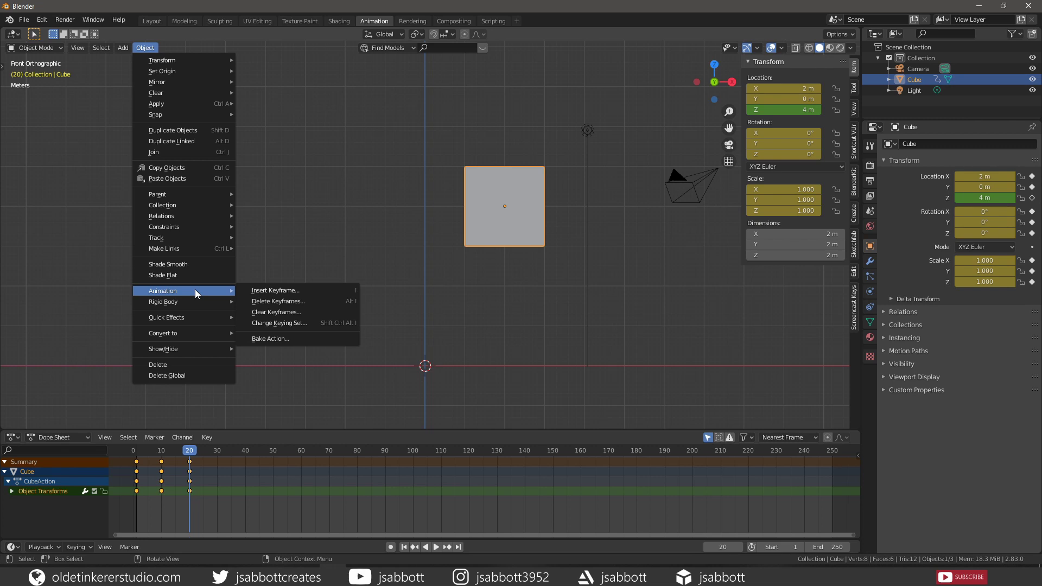
{"action": "left_click", "coordinate": [282, 311]}
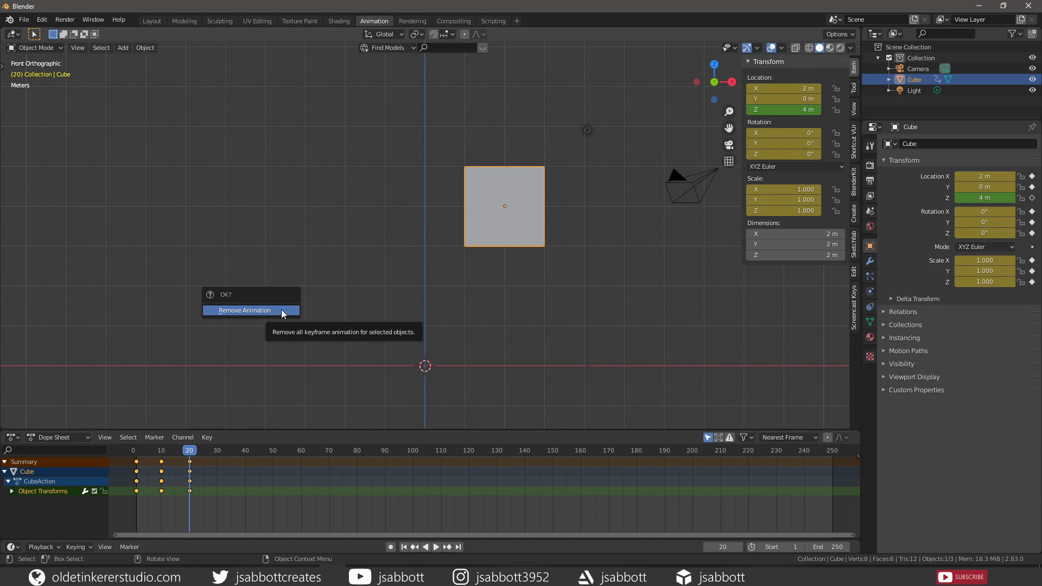
{"action": "left_click", "coordinate": [281, 311]}
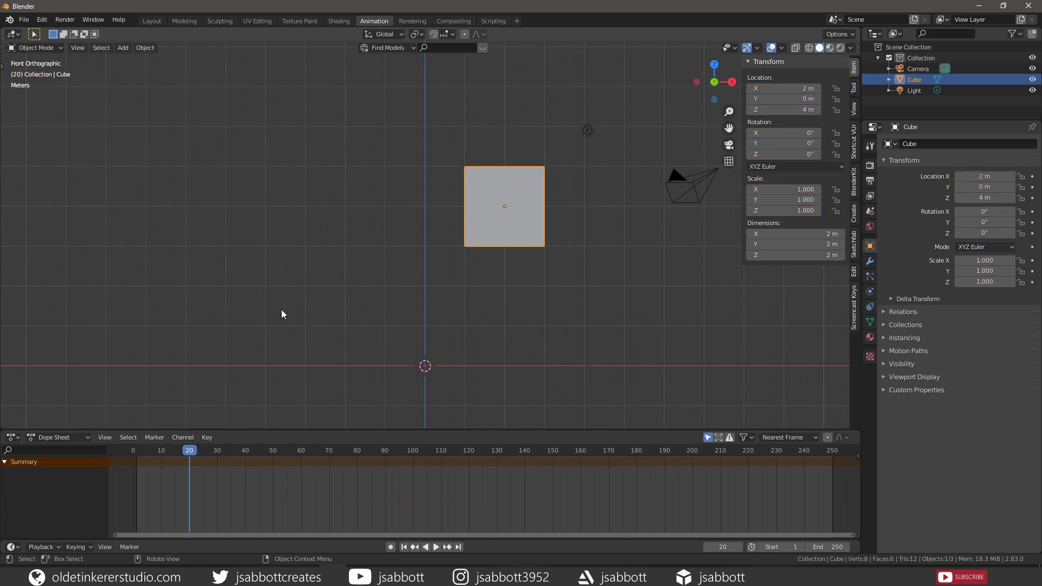